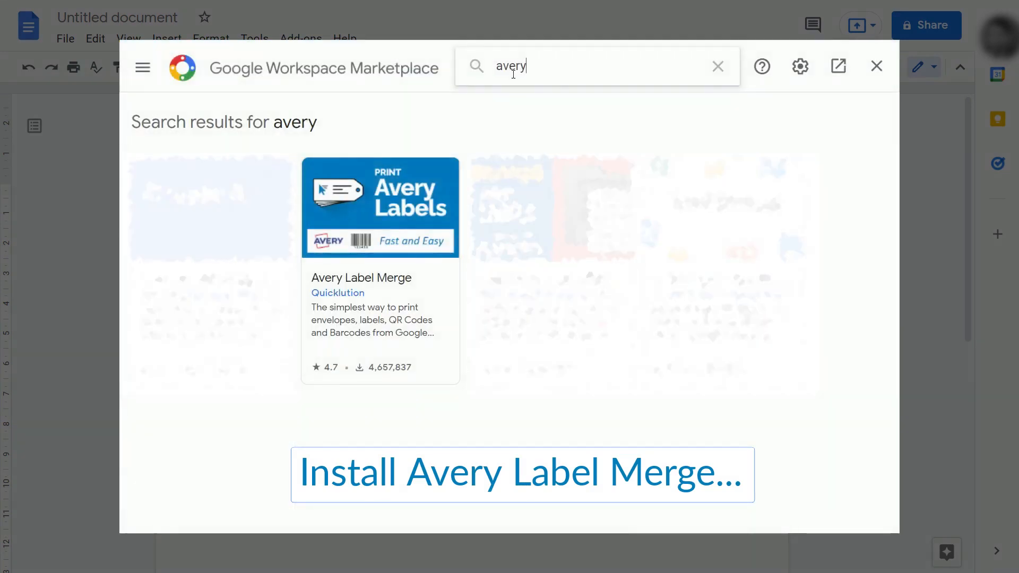
- Install the Avery Label Merge add-on from its Marketplace listing and grant permission
left_click(399, 194)
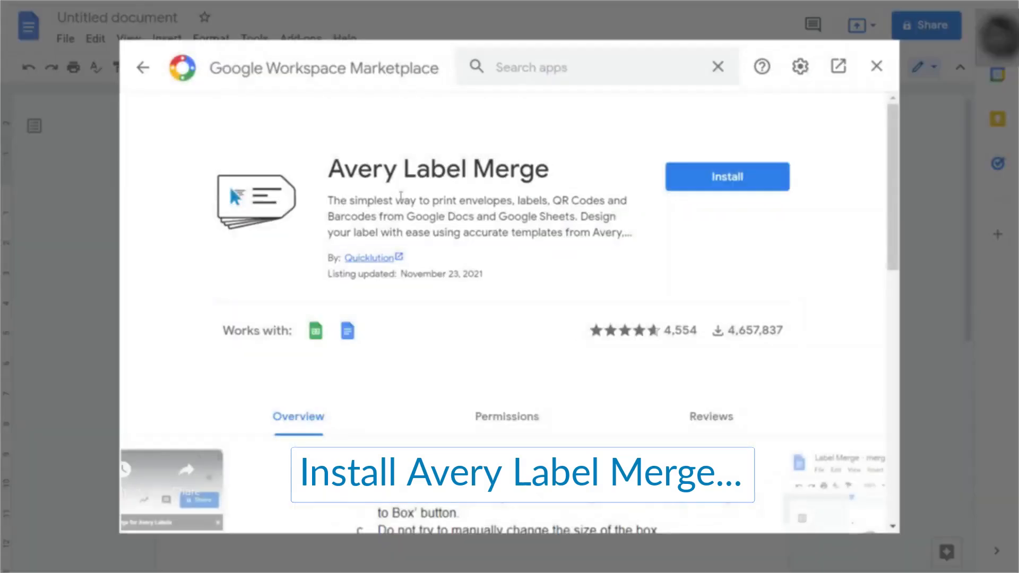
left_click(714, 177)
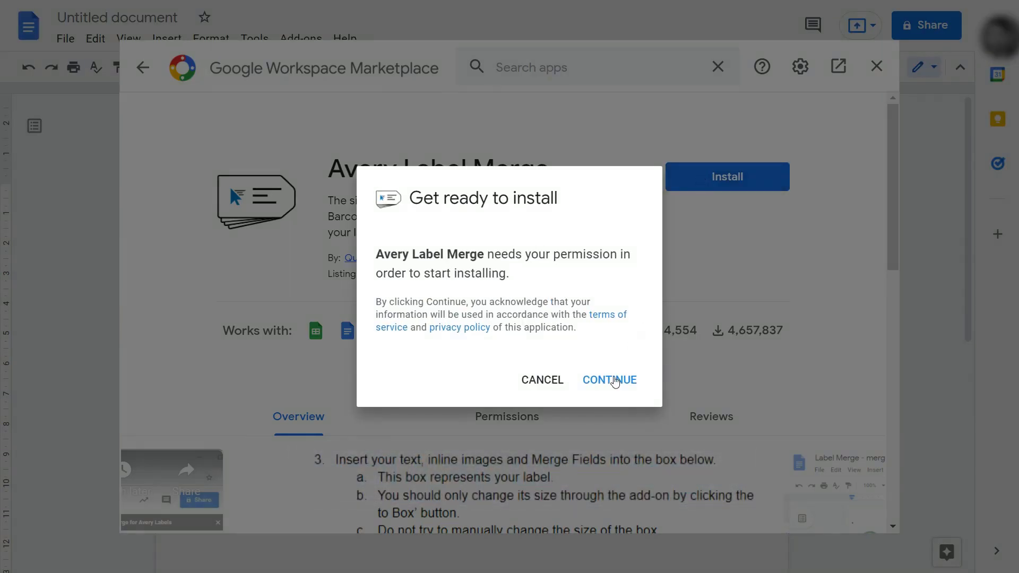
left_click(610, 380)
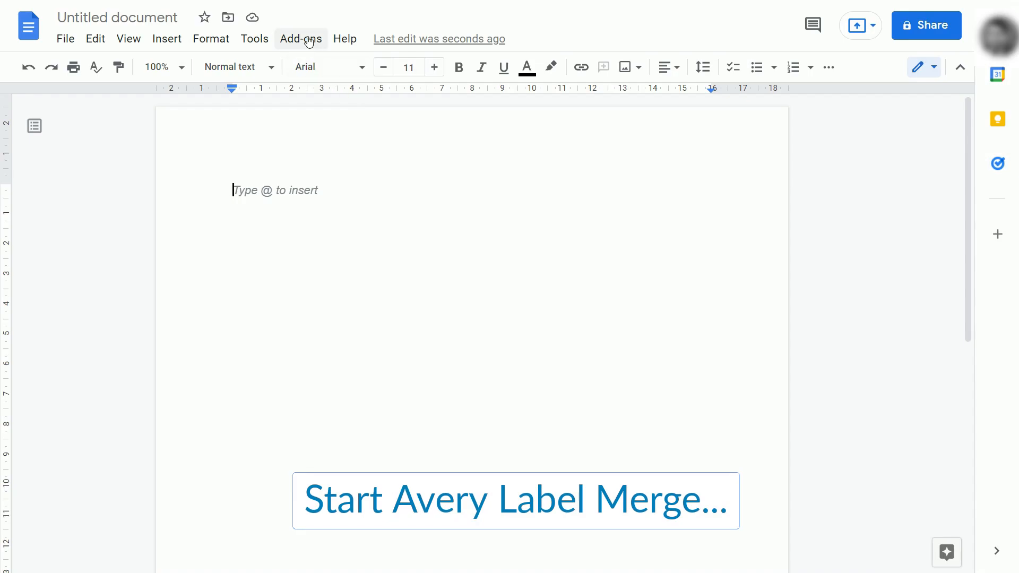
- Start Avery Label Merge from the document's Add-ons menu
left_click(309, 42)
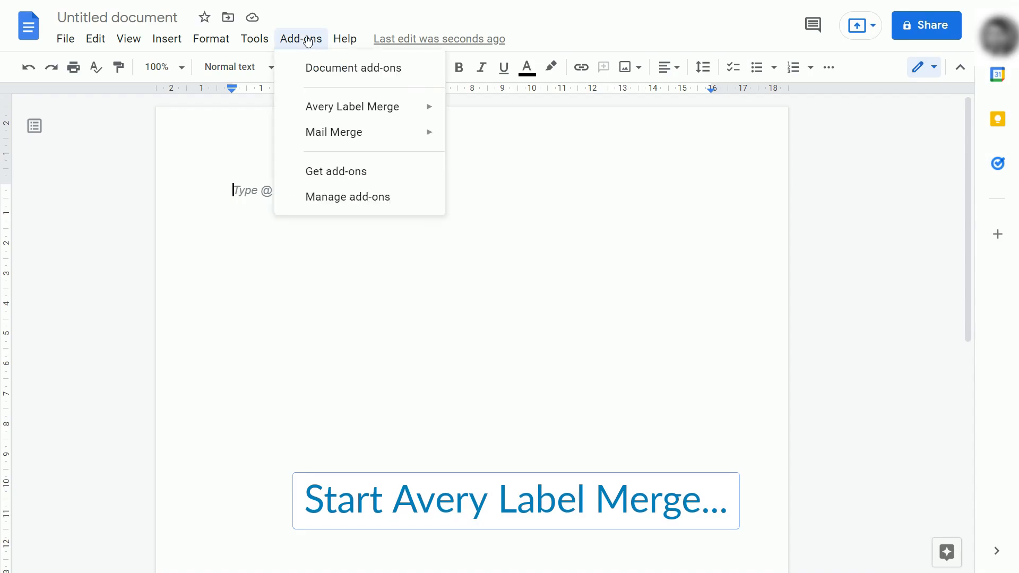
mouse_move(425, 107)
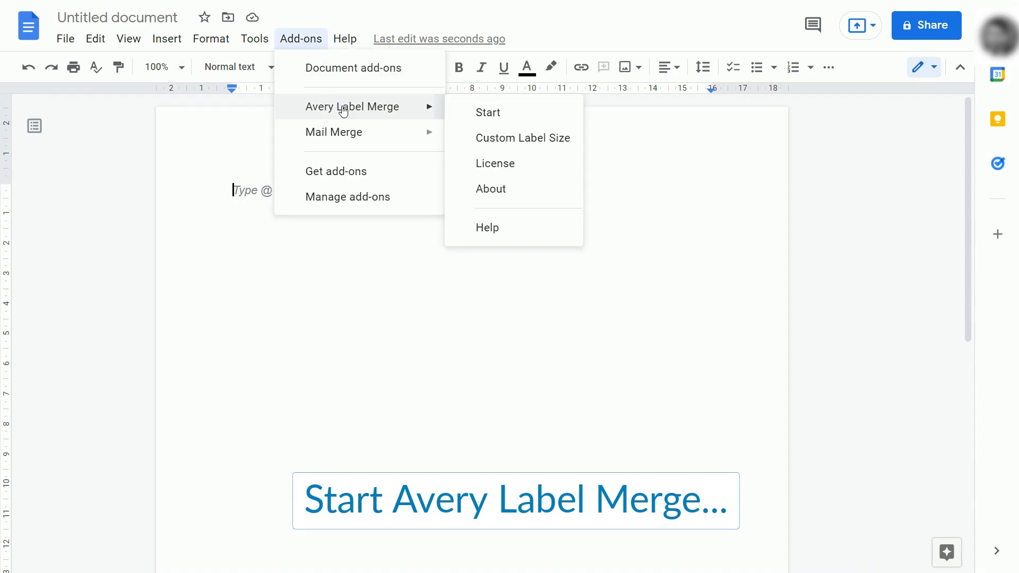
left_click(462, 112)
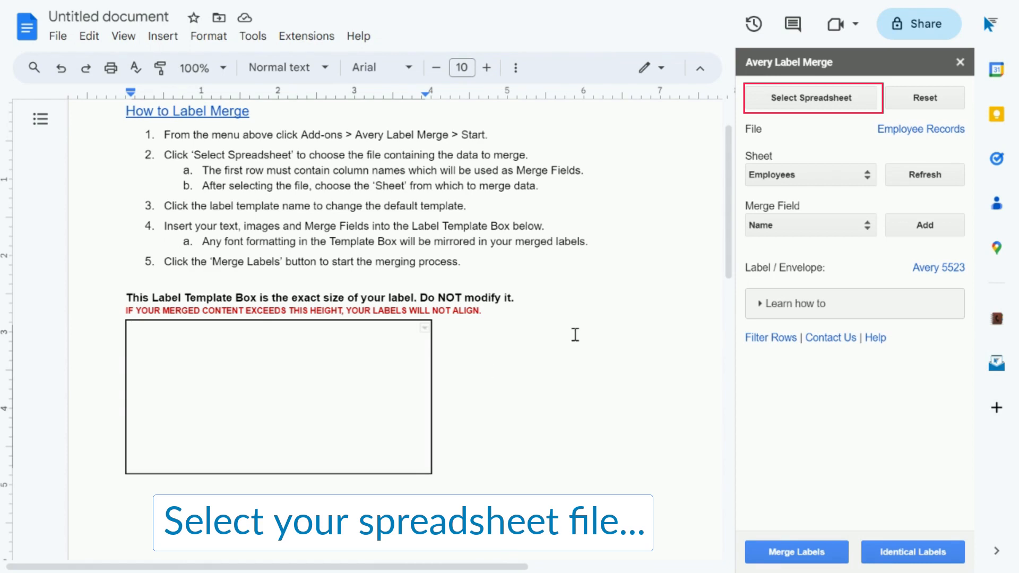
- Use the Employee Records spreadsheet and its Employees sheet as the merge data source
left_click(753, 106)
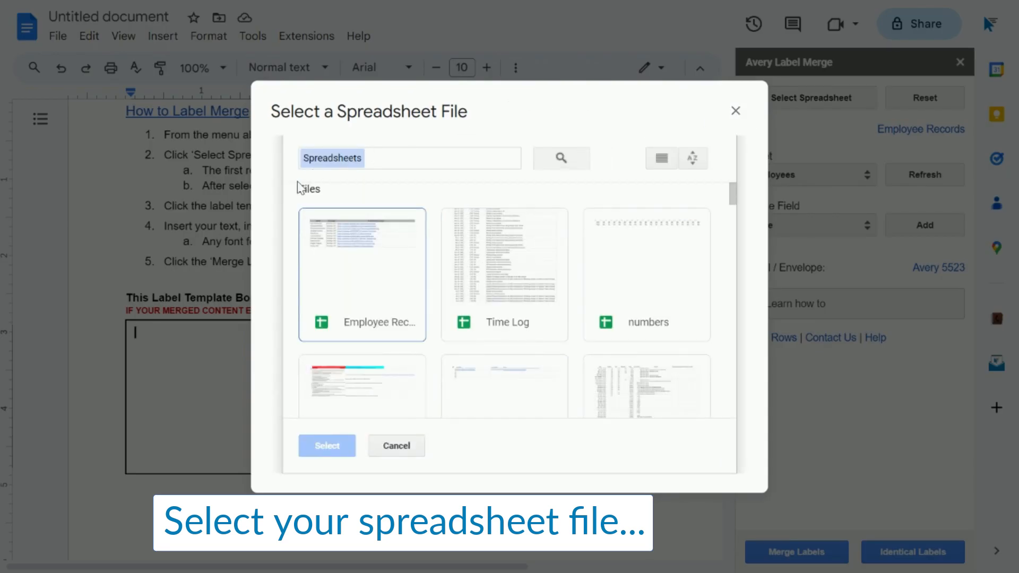
left_click(322, 277)
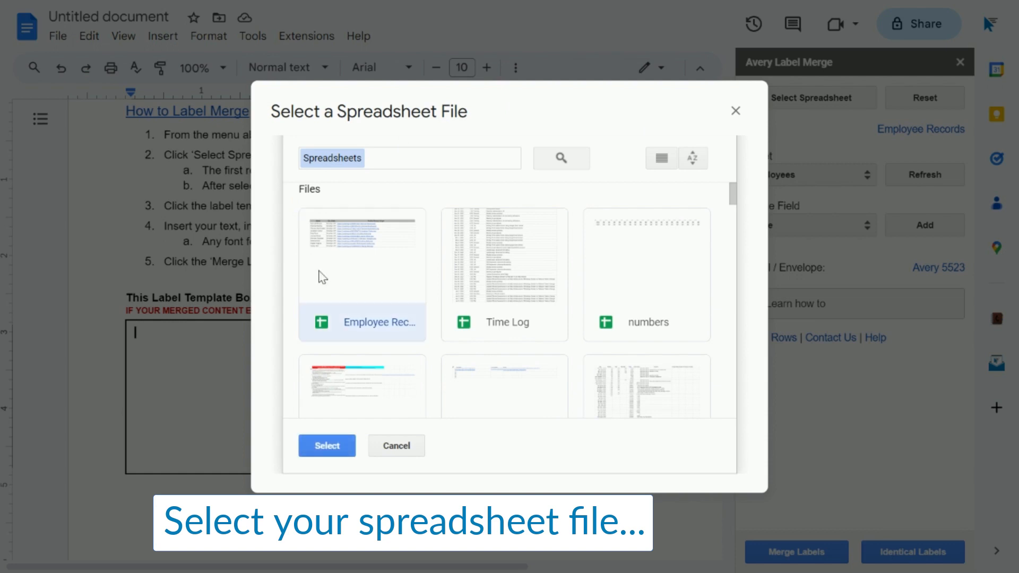
left_click(308, 452)
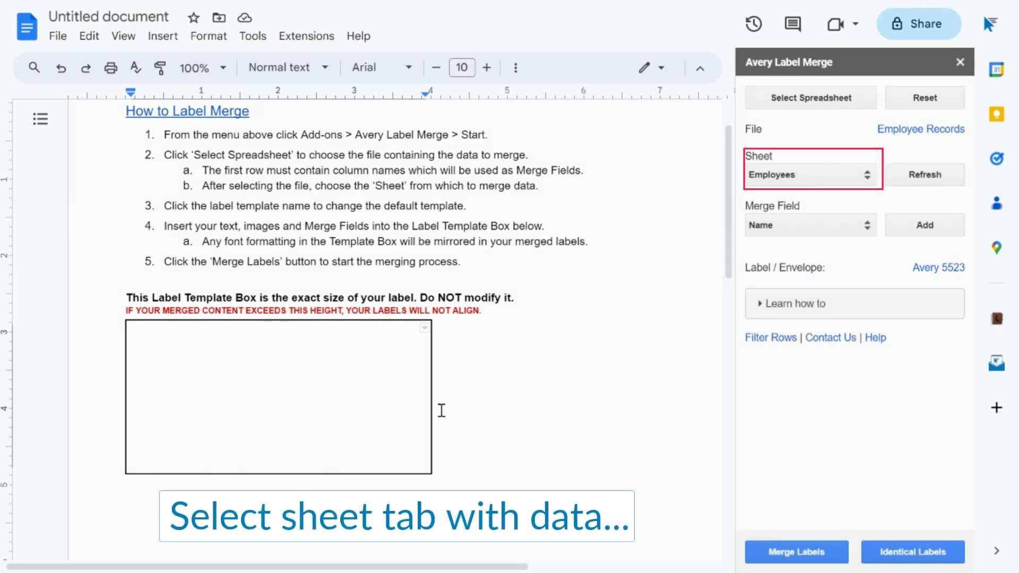
left_click(837, 187)
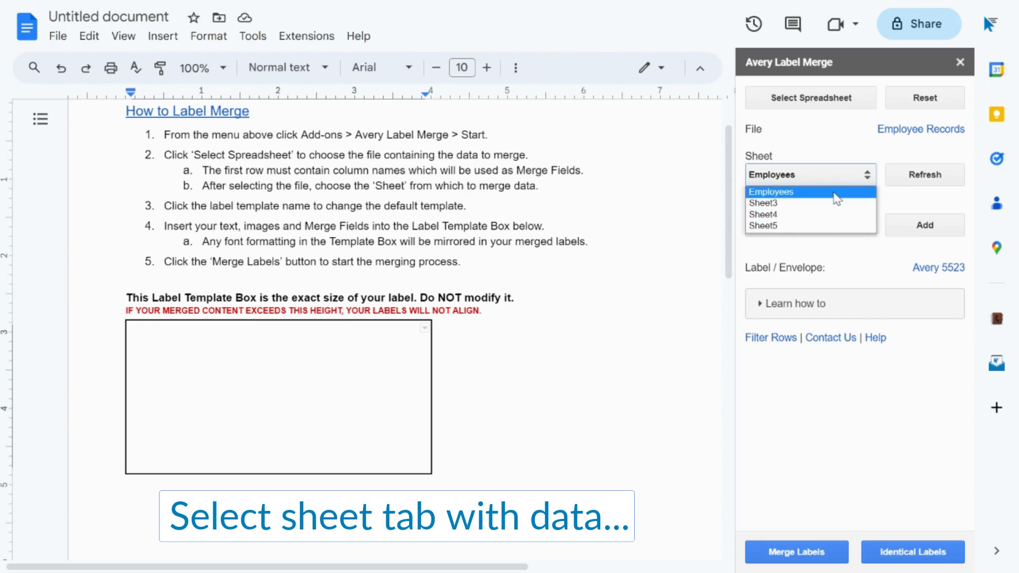
left_click(837, 192)
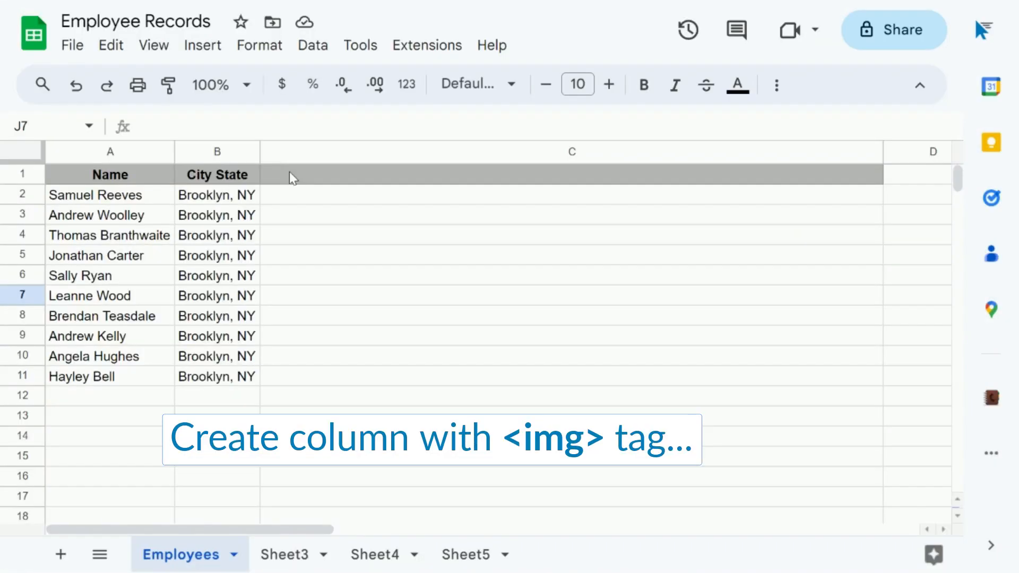
- Add a 'Profile Photos <img>' header in C1 and paste the Drive image link into C2
left_click(293, 179)
type("P")
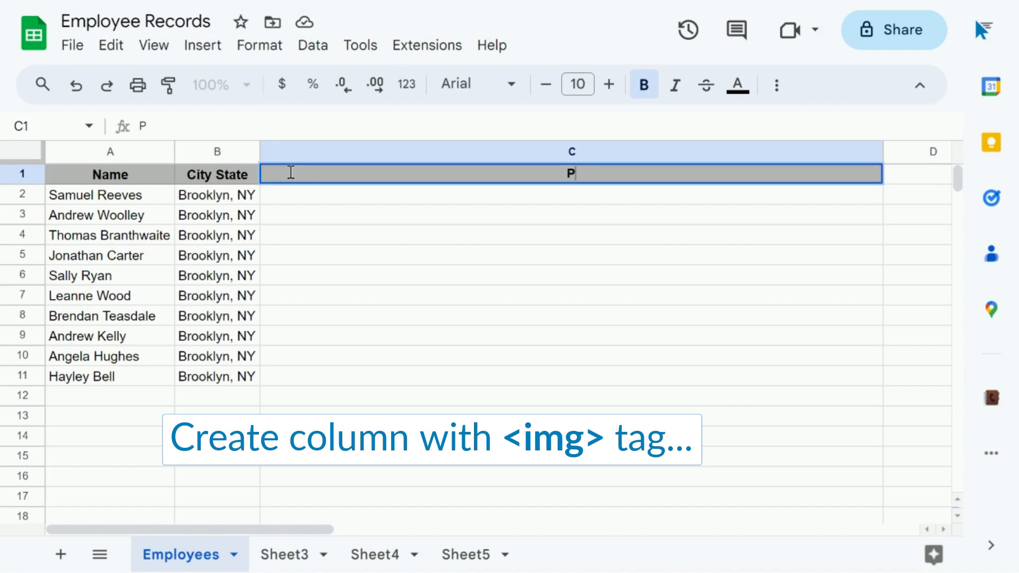
type("rofile Ph")
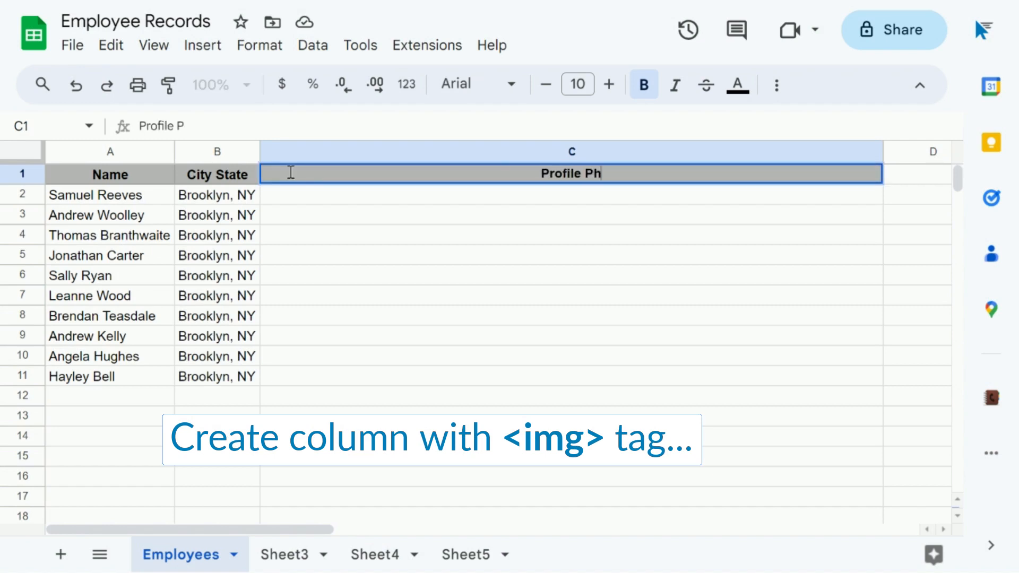
type("otos <")
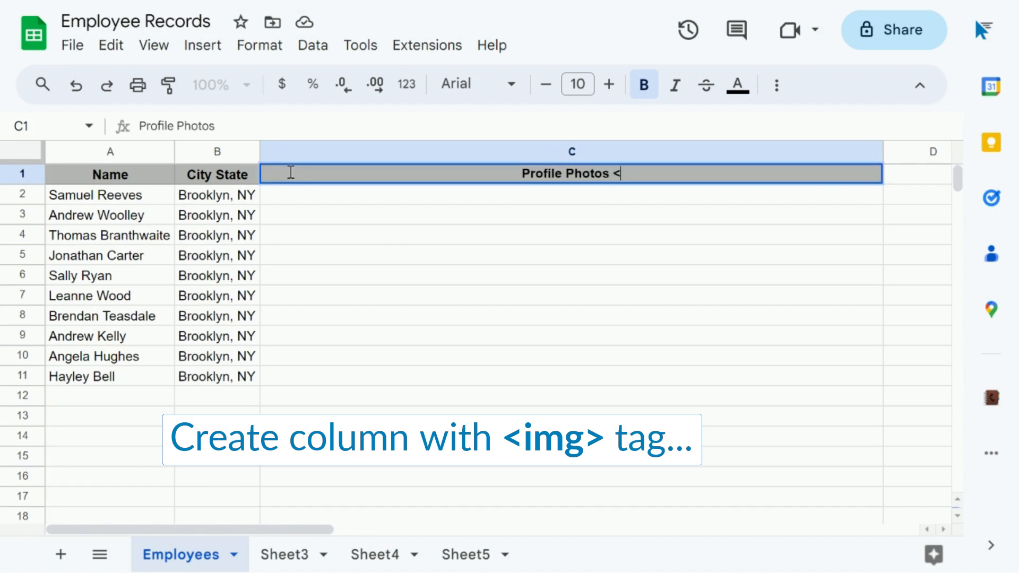
type("img>")
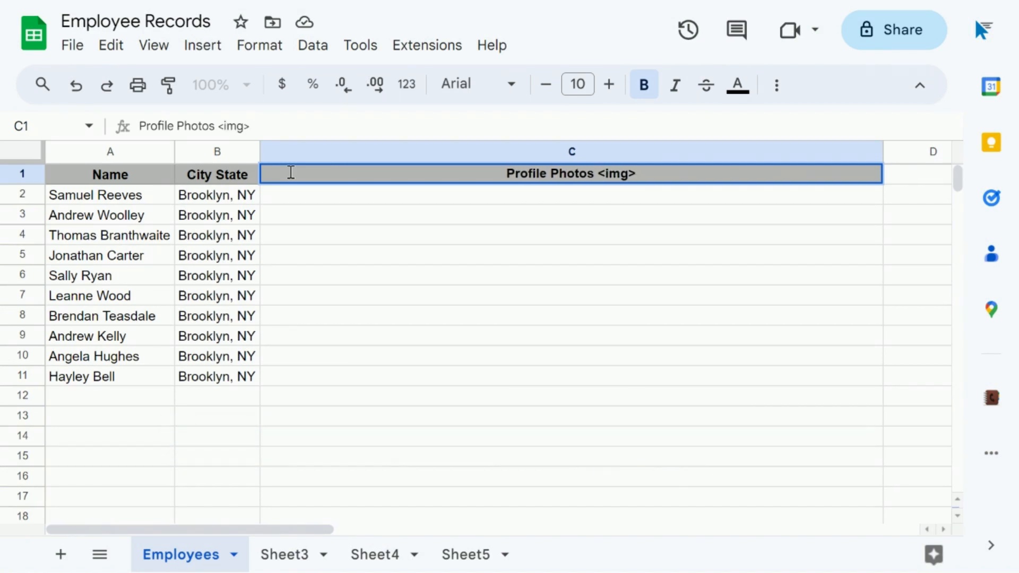
key("Return")
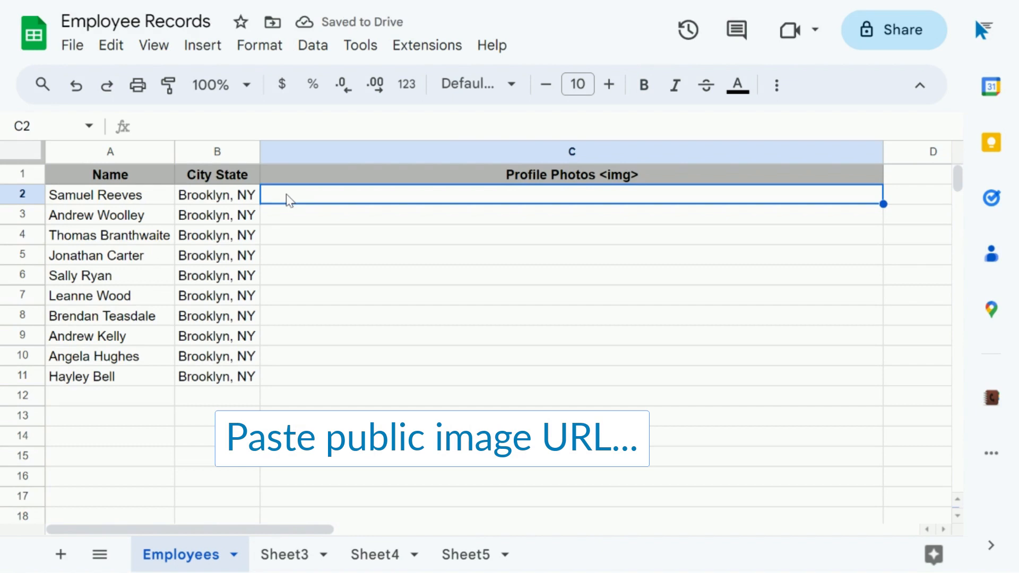
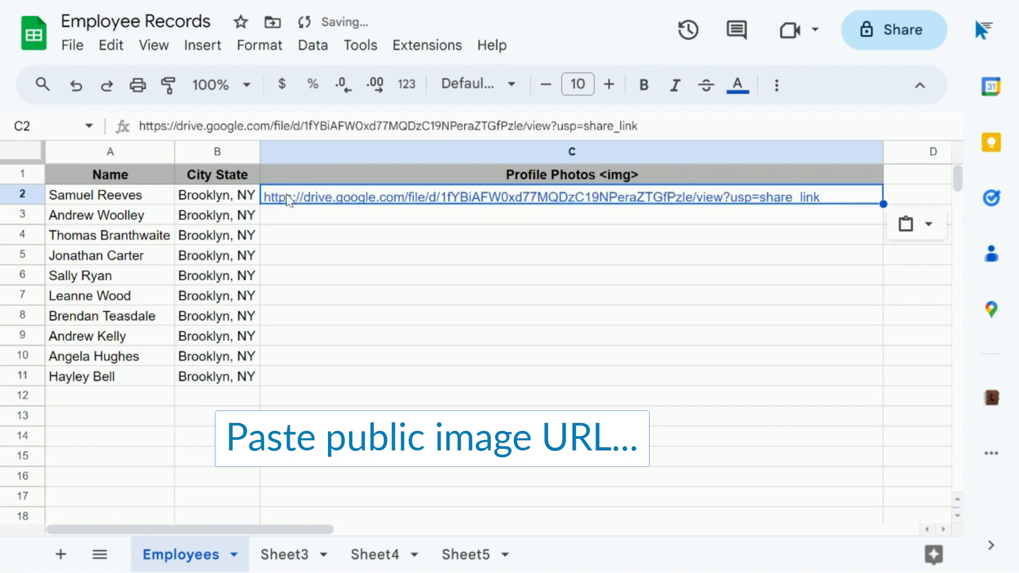
left_click(295, 220)
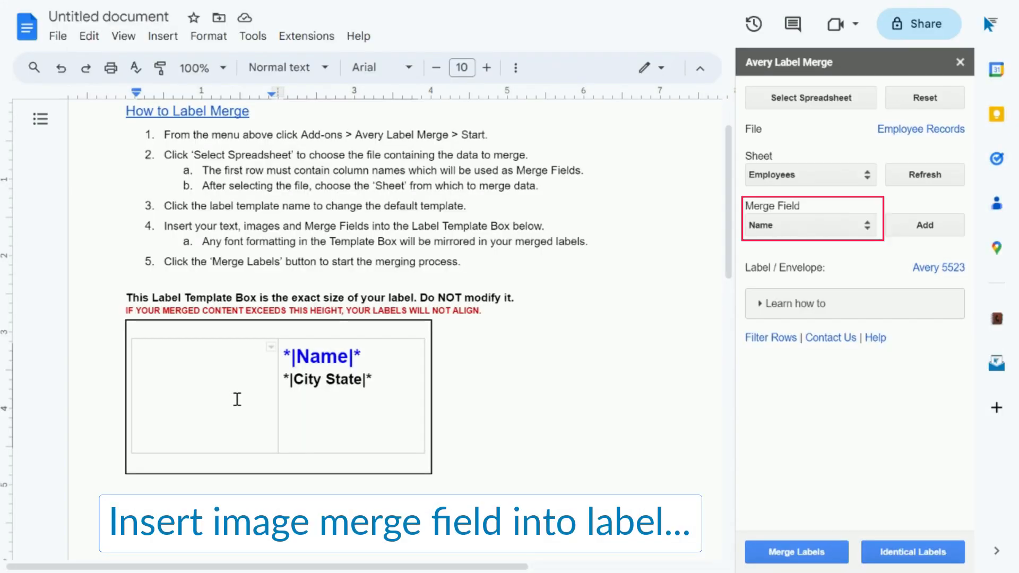
- Insert the Profile Photos <img> merge field into the label's left cell
left_click(824, 228)
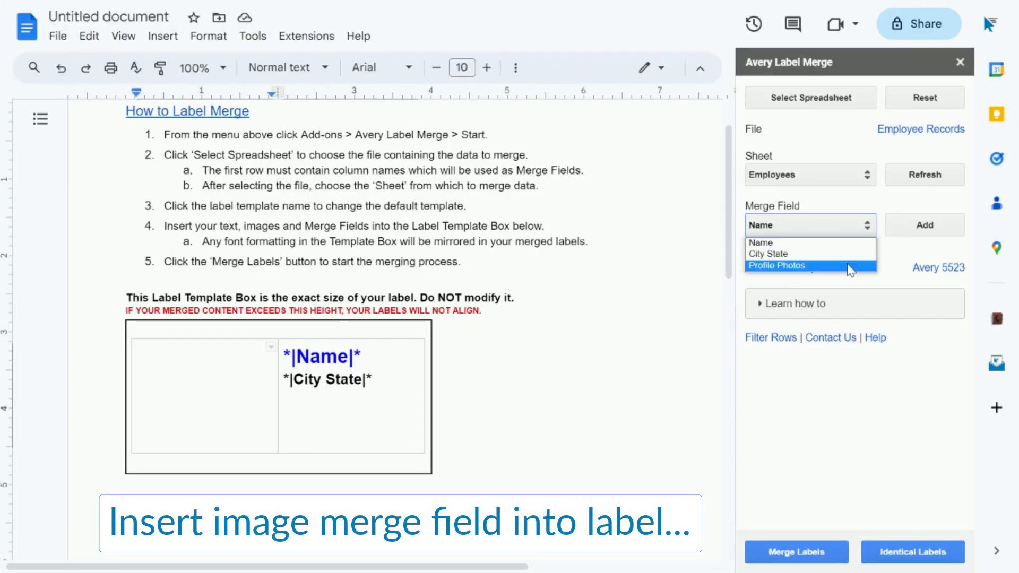
left_click(849, 267)
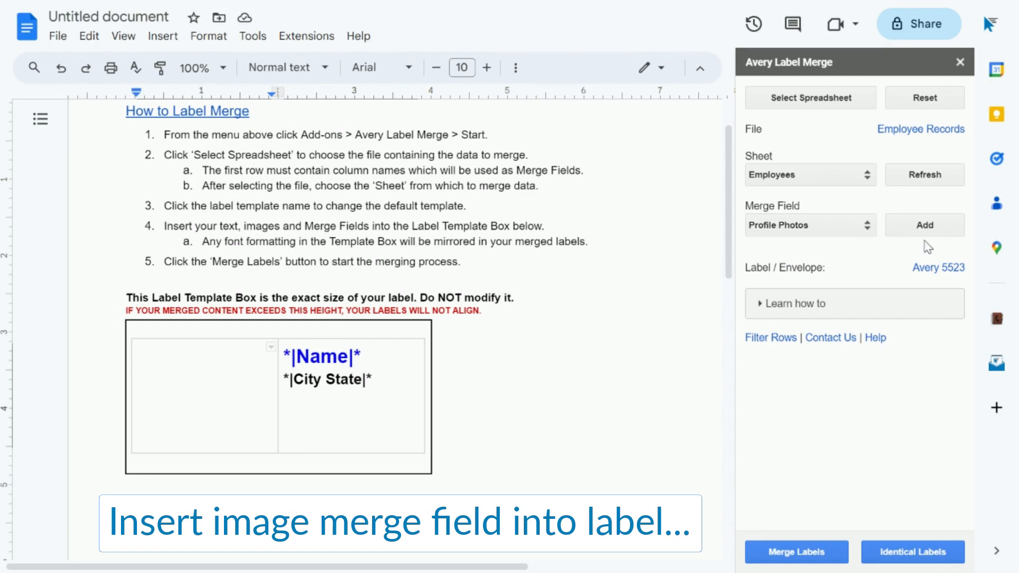
left_click(950, 230)
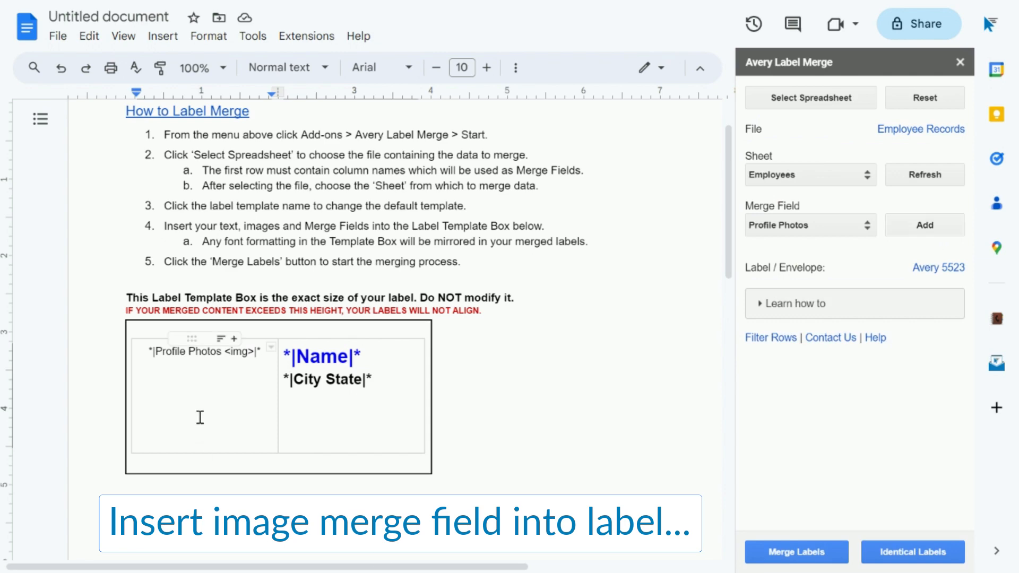
left_click(226, 391)
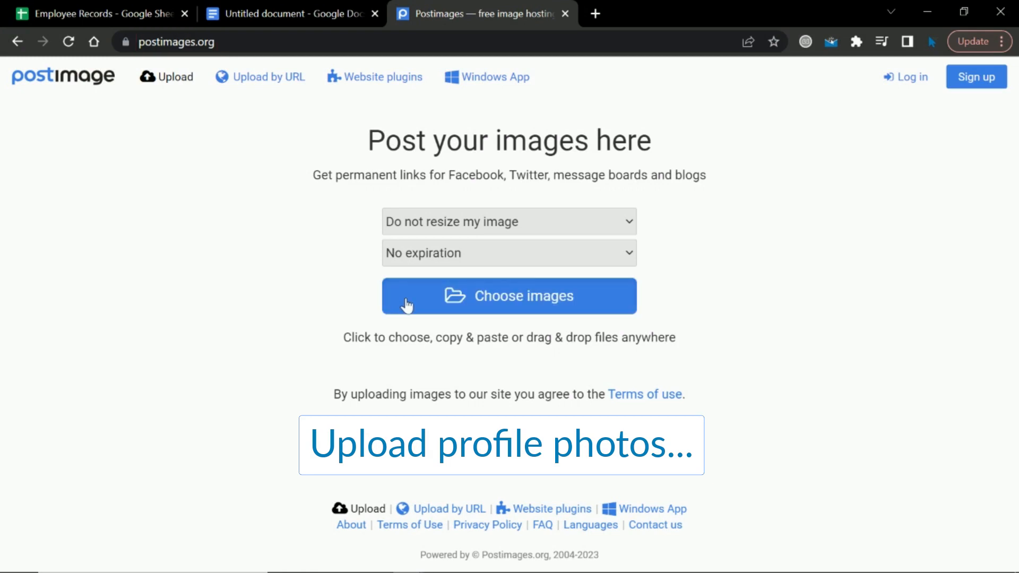
- Upload all ten profile photo files to Postimages
left_click(407, 304)
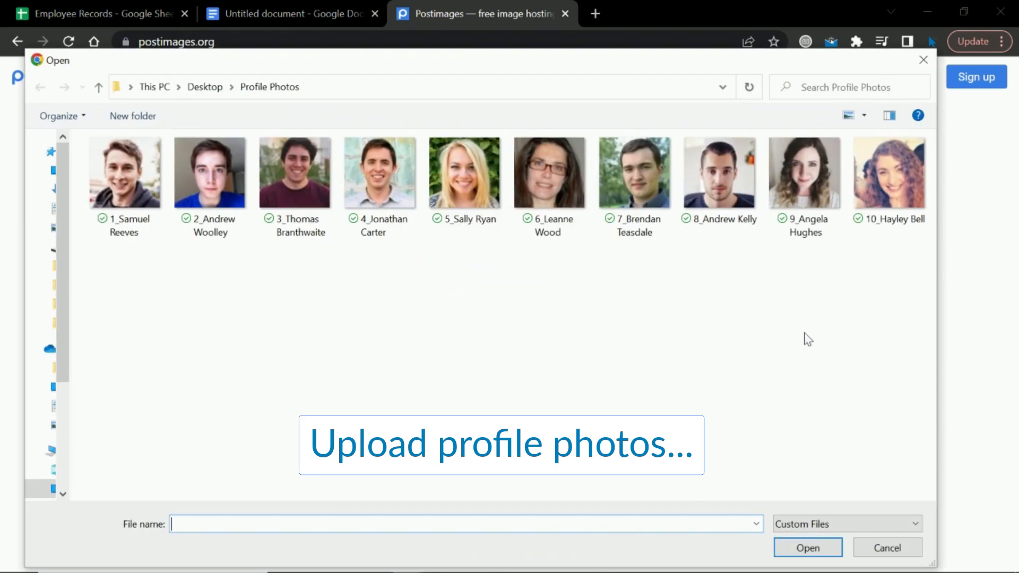
left_click_drag(923, 339, 145, 171)
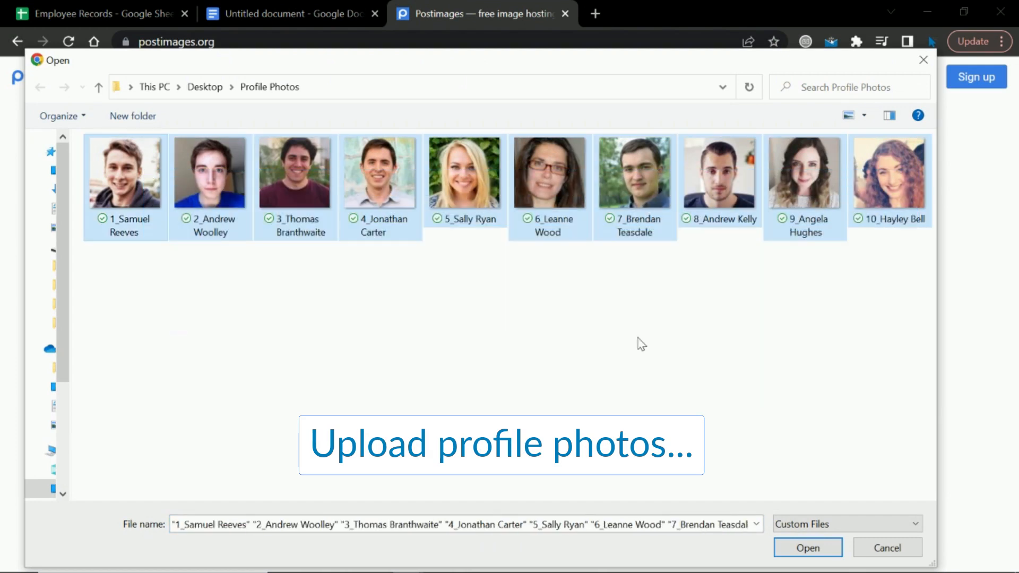
left_click(835, 550)
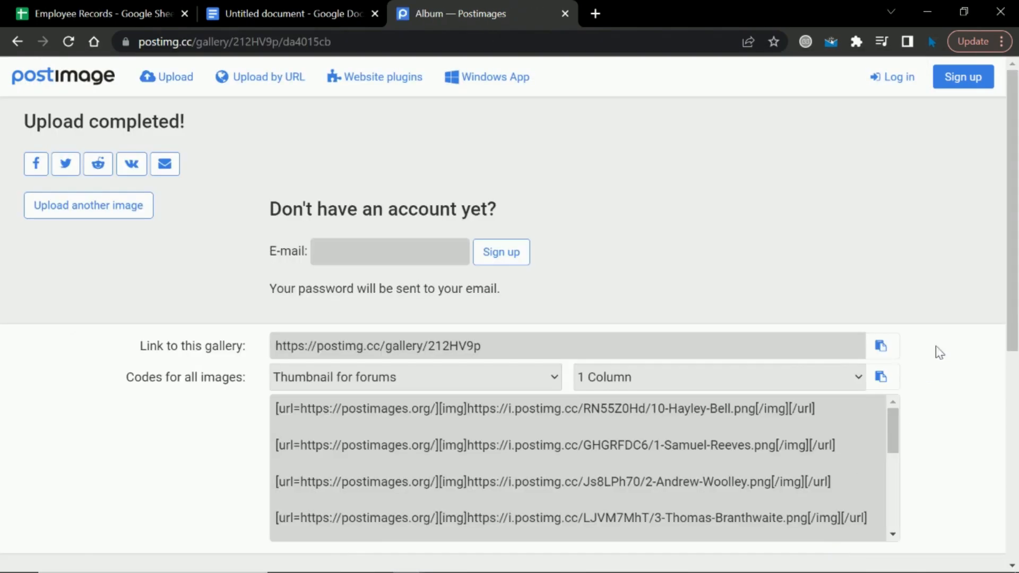
- Copy the first employee's photo direct link and return to the Employee Records spreadsheet
left_click_drag(1008, 305, 1016, 494)
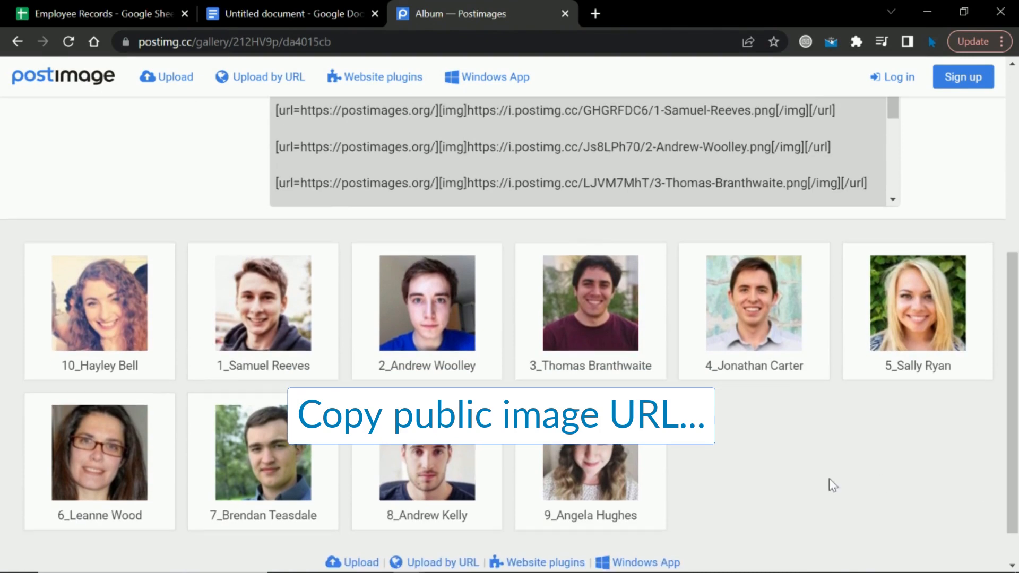
mouse_move(330, 338)
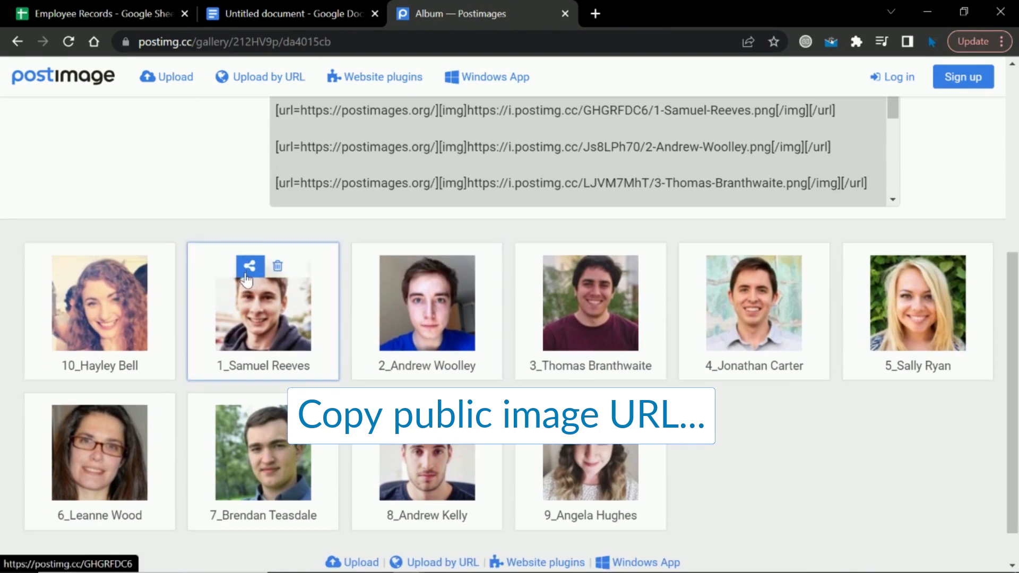
left_click(247, 268)
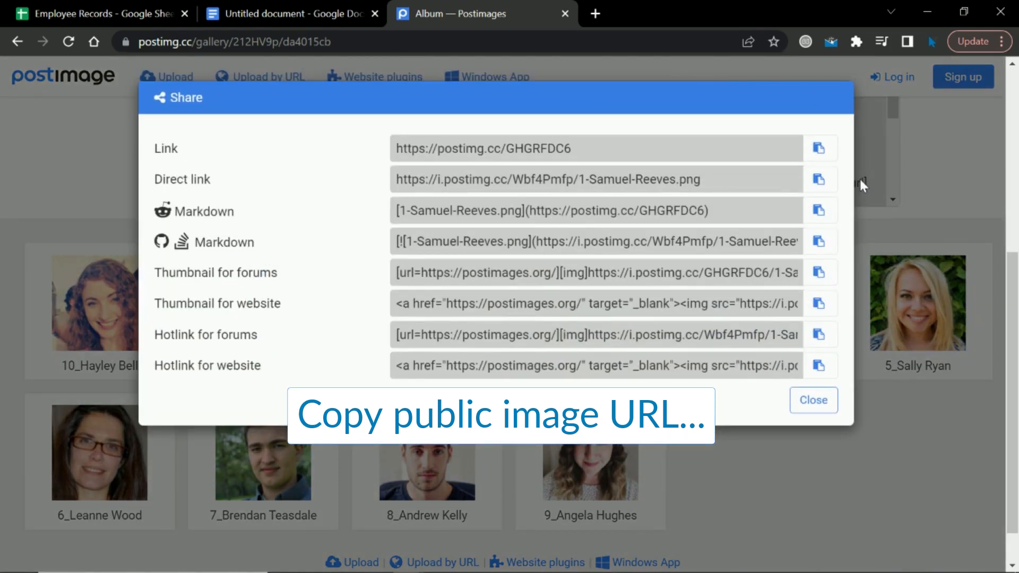
left_click(822, 182)
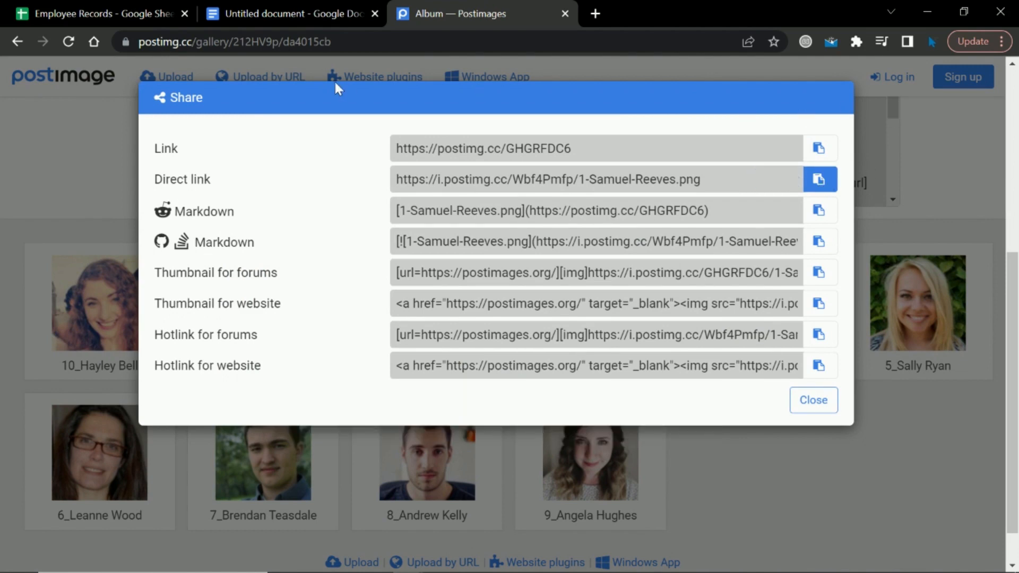
left_click(128, 7)
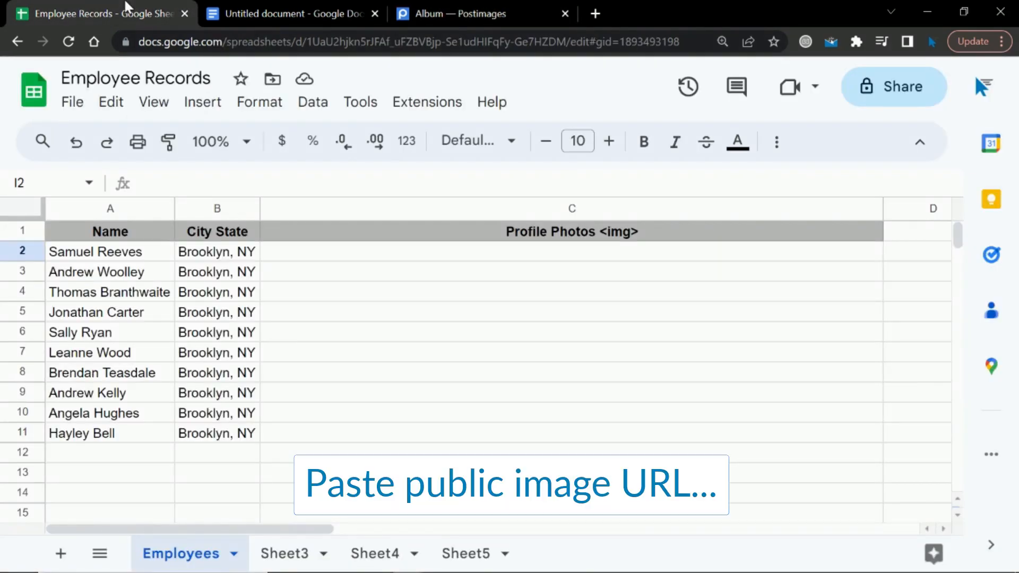
- Paste the first employee's direct photo link into cell C2
left_click(318, 257)
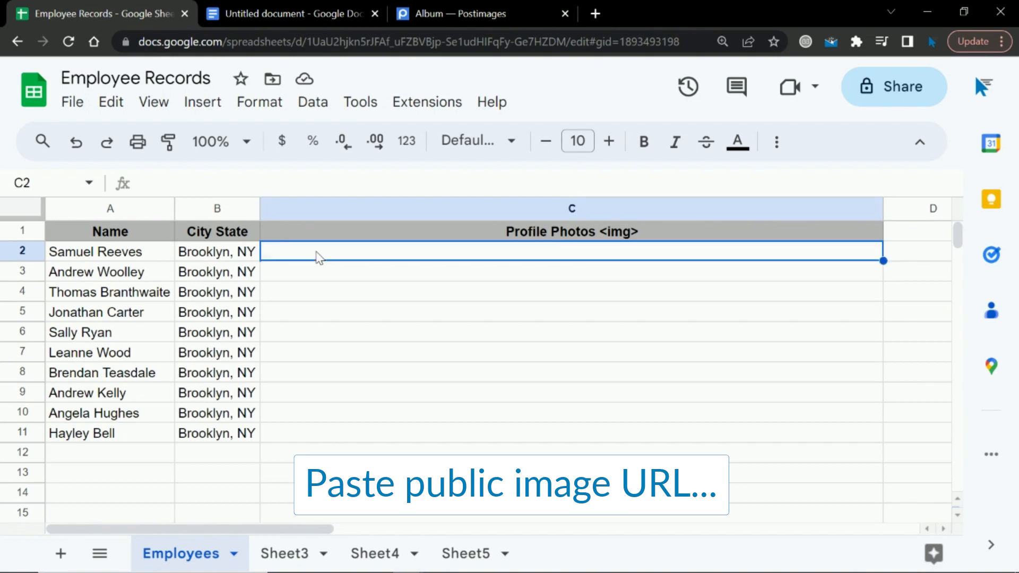
key("ctrl+v")
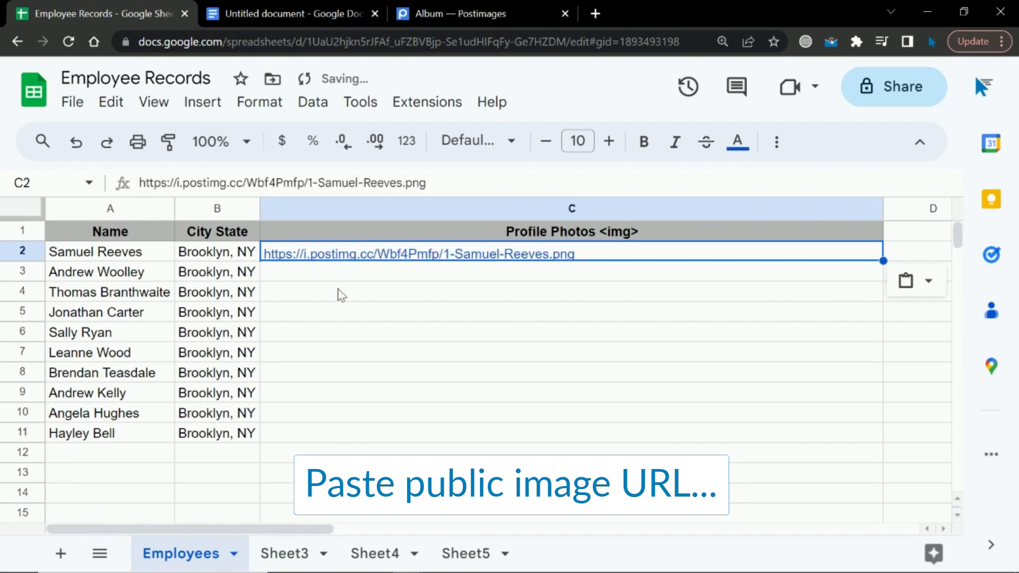
left_click(502, 3)
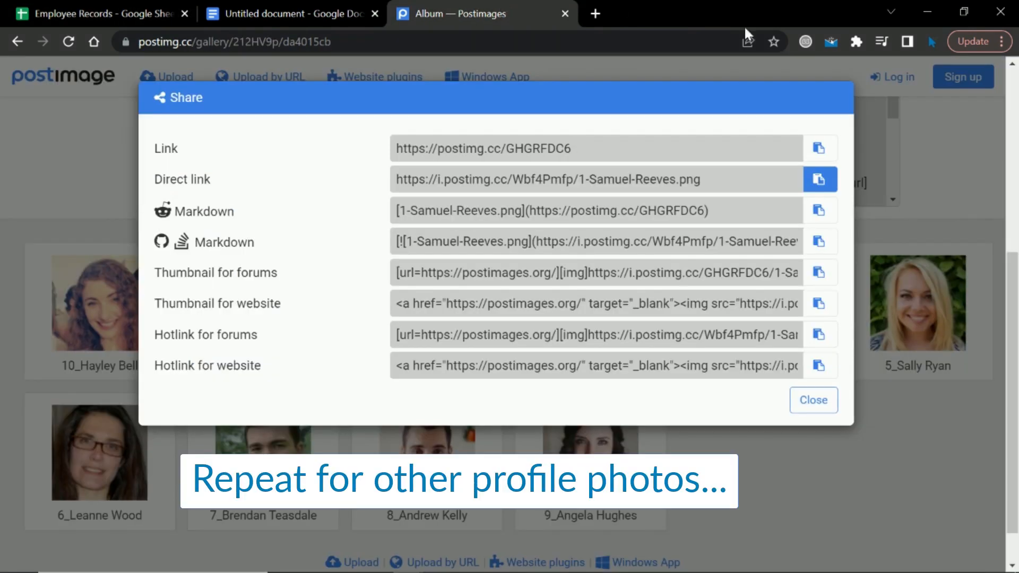
left_click(814, 400)
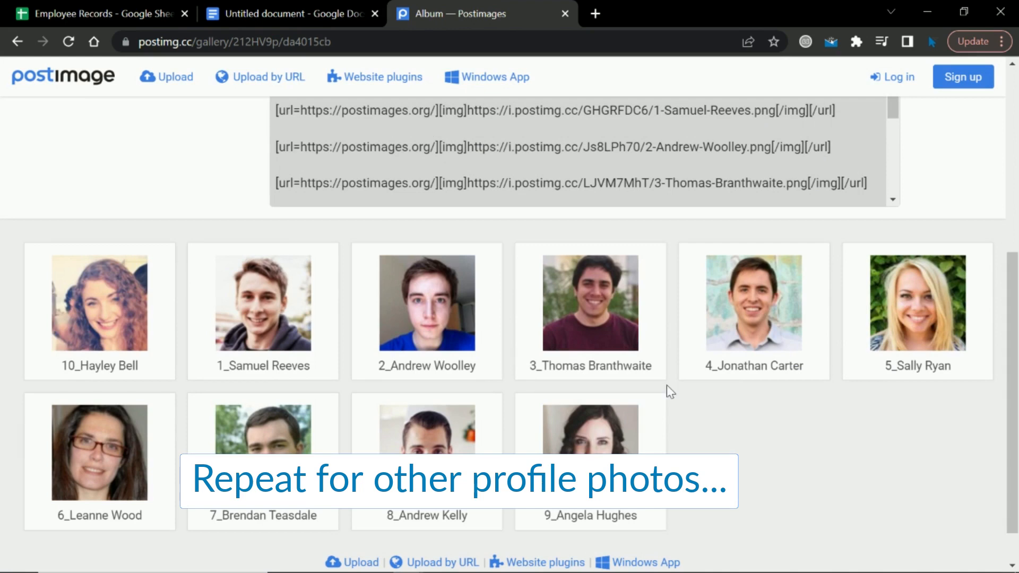
- Copy the second employee's direct photo link from Postimages and paste it into C3
mouse_move(414, 273)
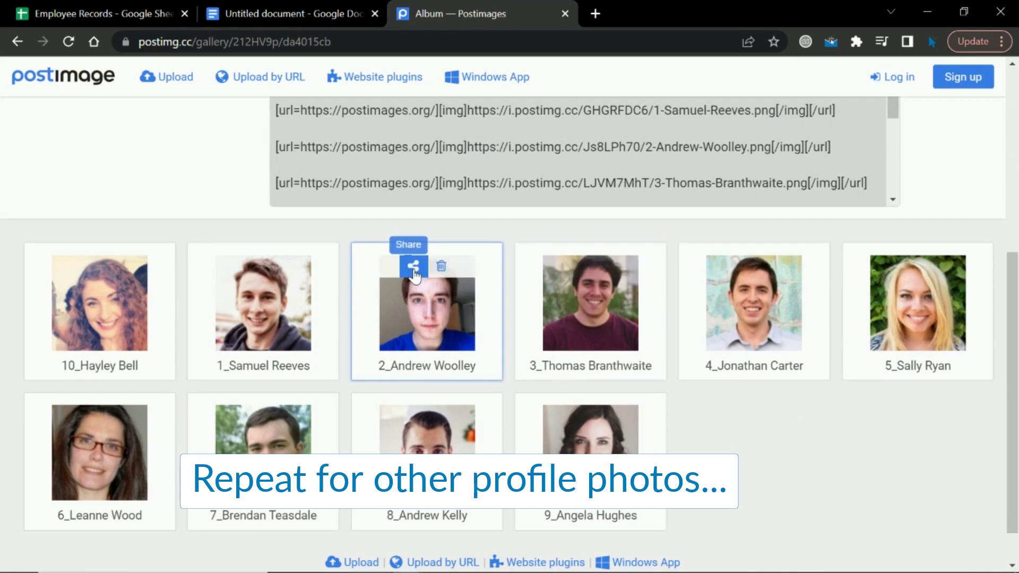
left_click(414, 268)
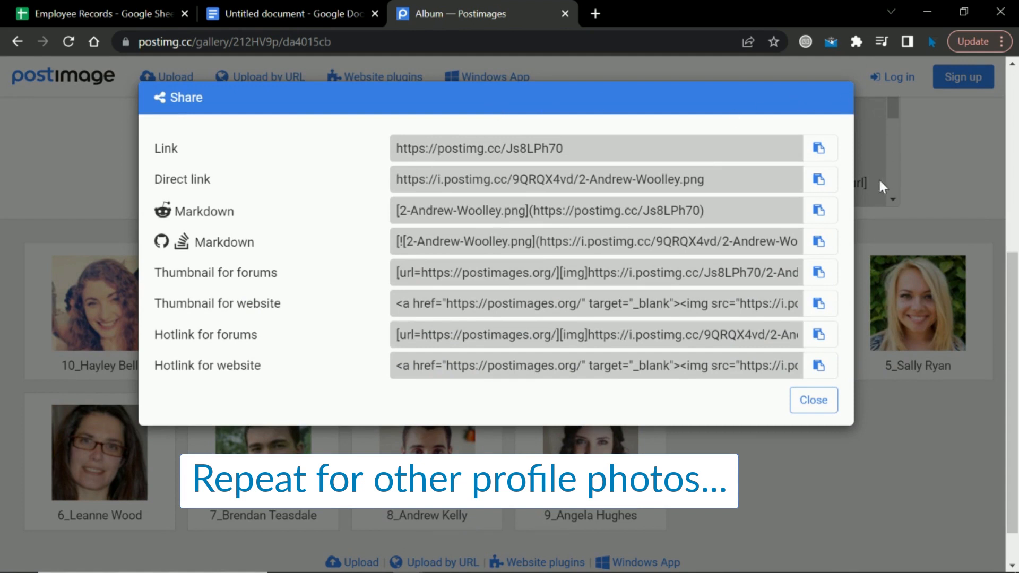
left_click(828, 181)
left_click(831, 184)
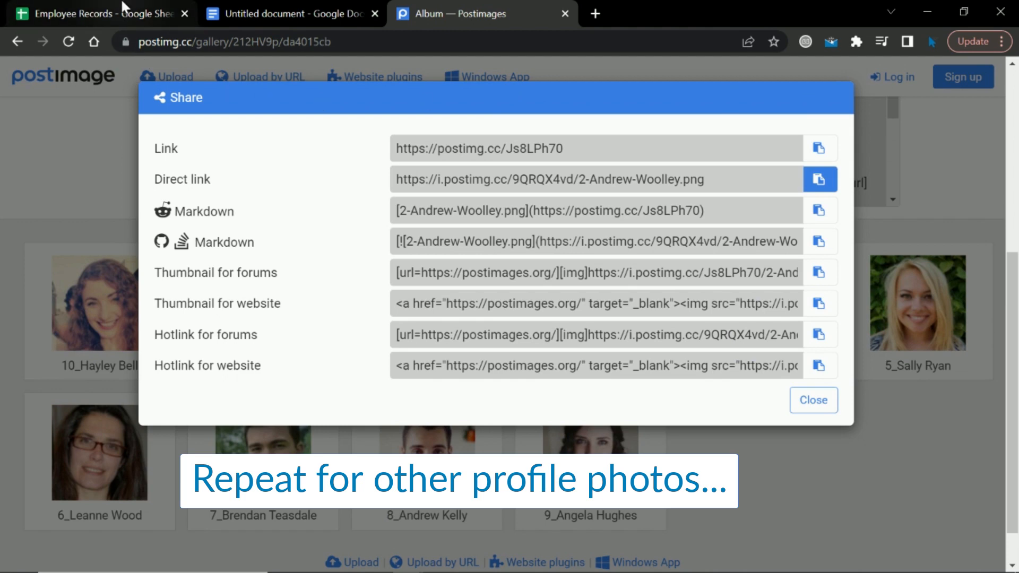
left_click(123, 6)
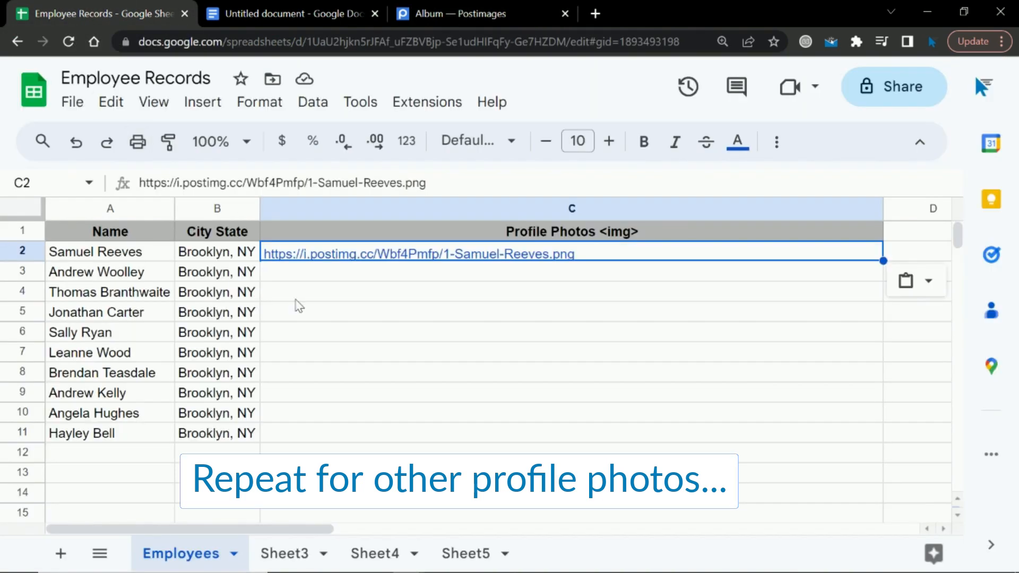
left_click(279, 274)
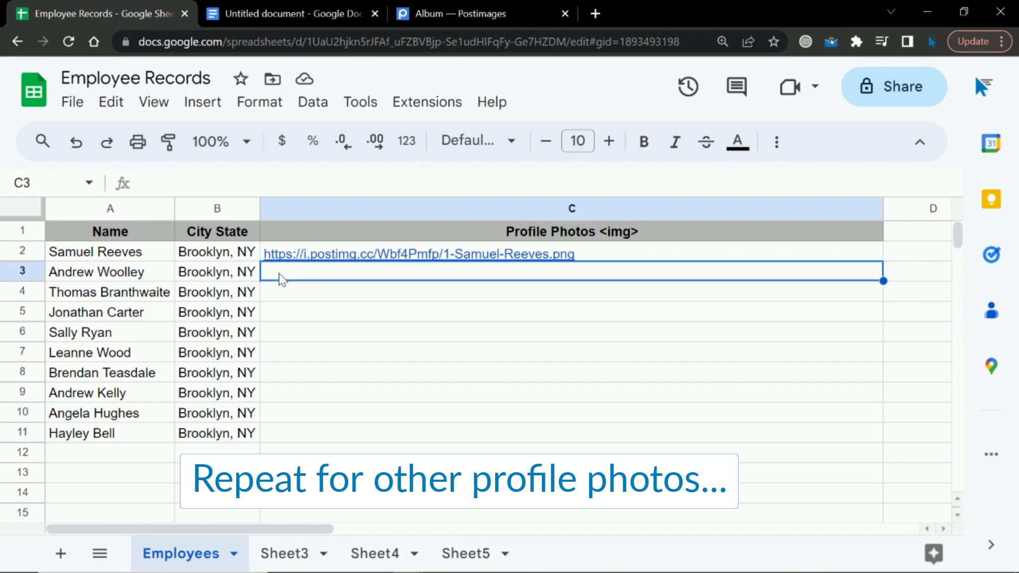
key("ctrl+v")
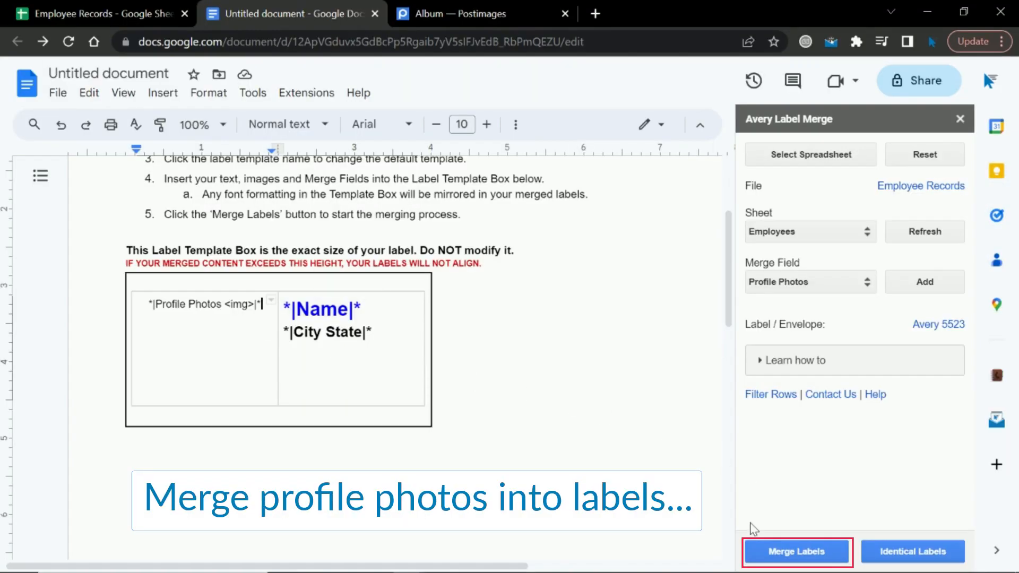
- Merge the Employee Records rows into 10 labels and open the generated Google Document
left_click(758, 553)
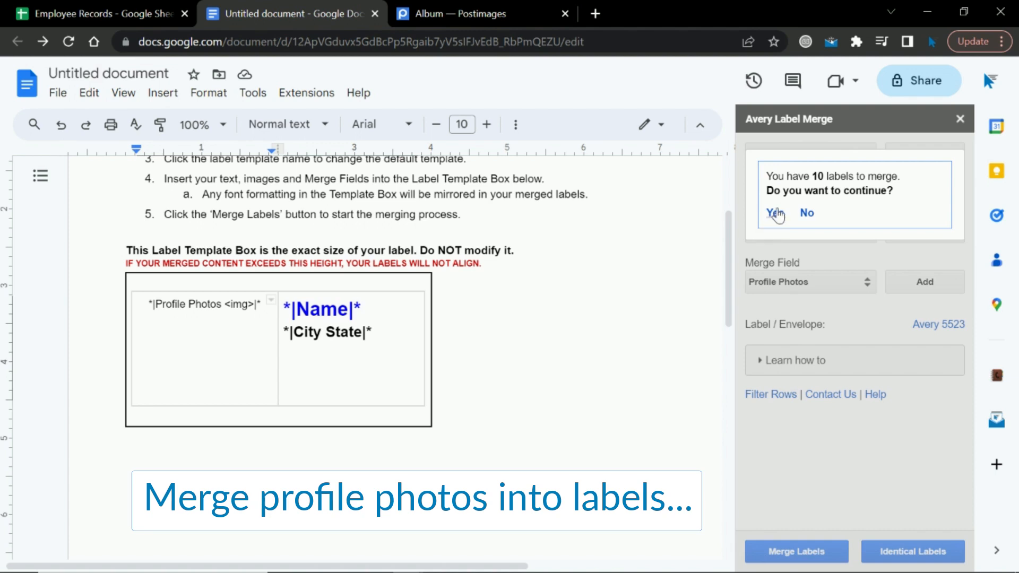
left_click(775, 214)
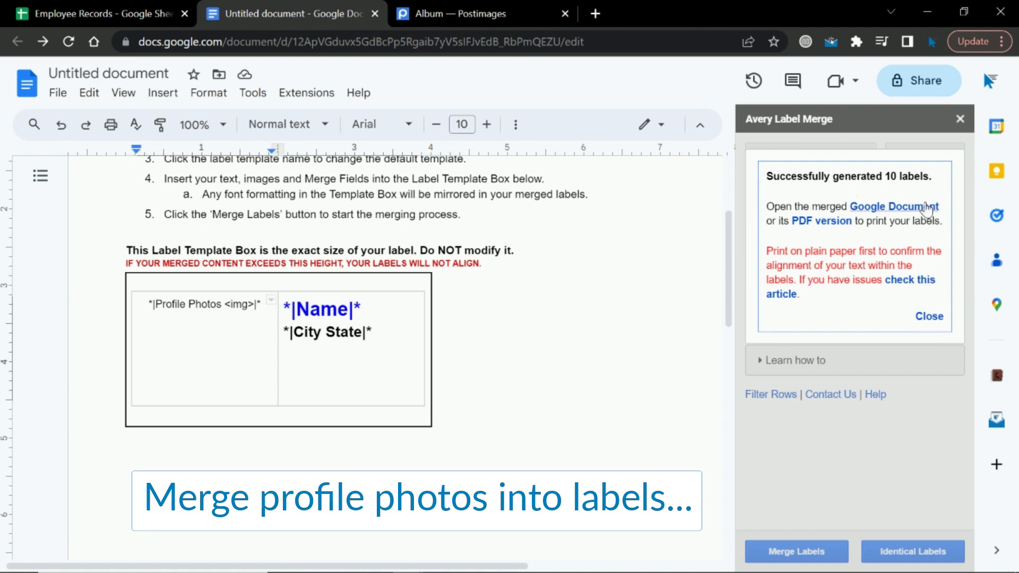
left_click(927, 207)
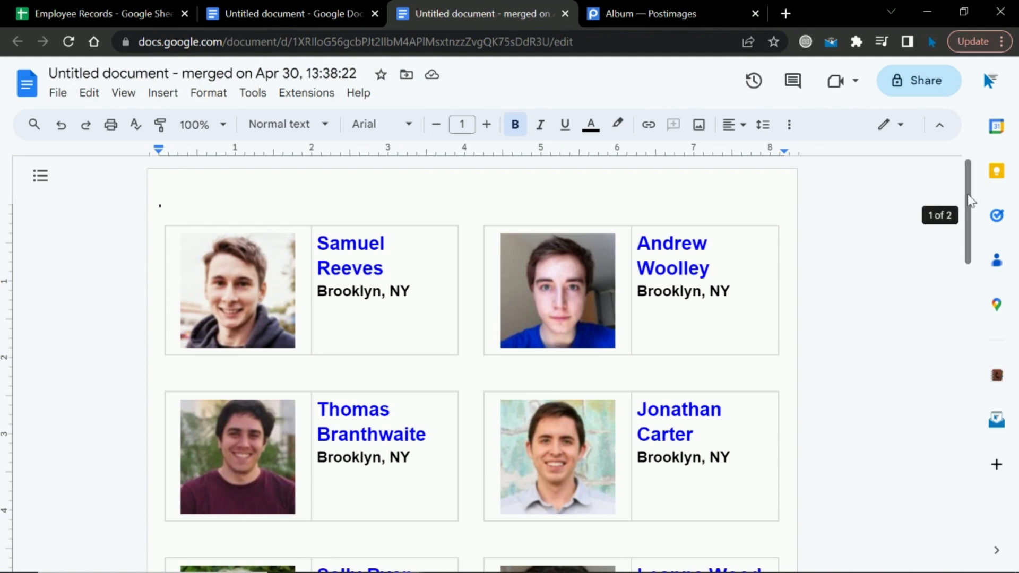
- Scroll the merged labels to check each employee's photo, name and Brooklyn, NY
mouse_move(971, 199)
left_mouse_down()
mouse_move(953, 367)
mouse_move(971, 186)
left_mouse_up()
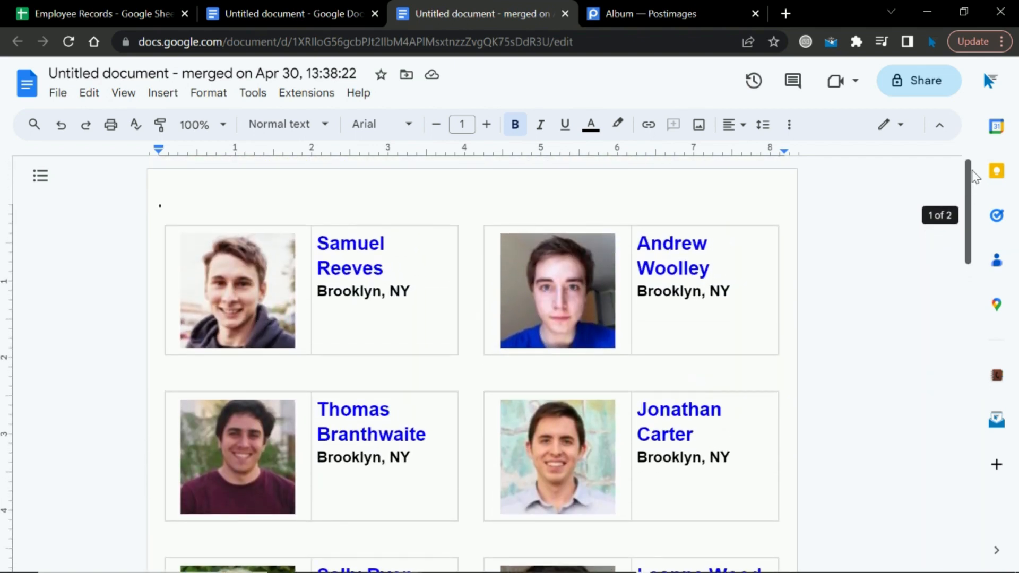